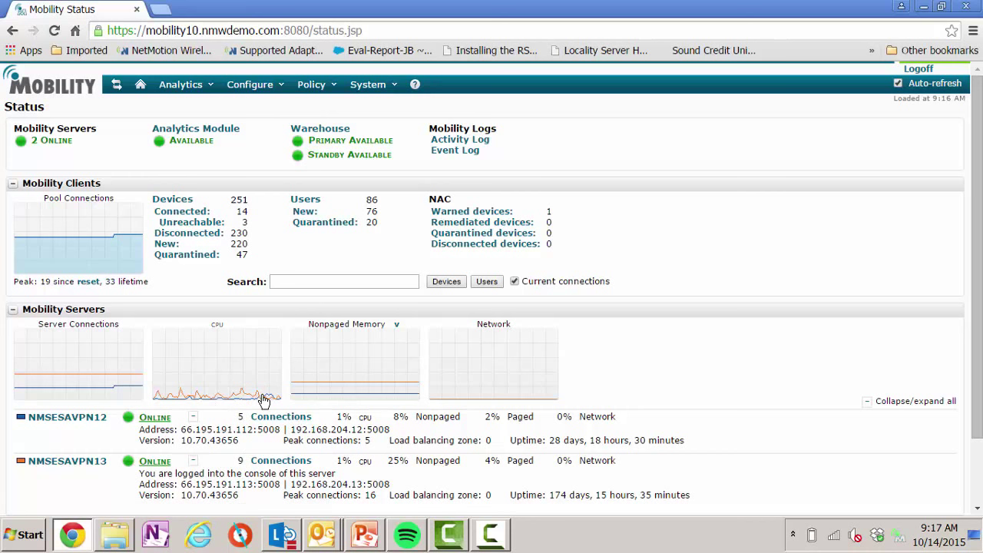
- Open the Windows 7 laptop's session details from the Connected list and review its process traffic, highlighting Spotify.exe
{"action": "left_click", "coordinate": [193, 210]}
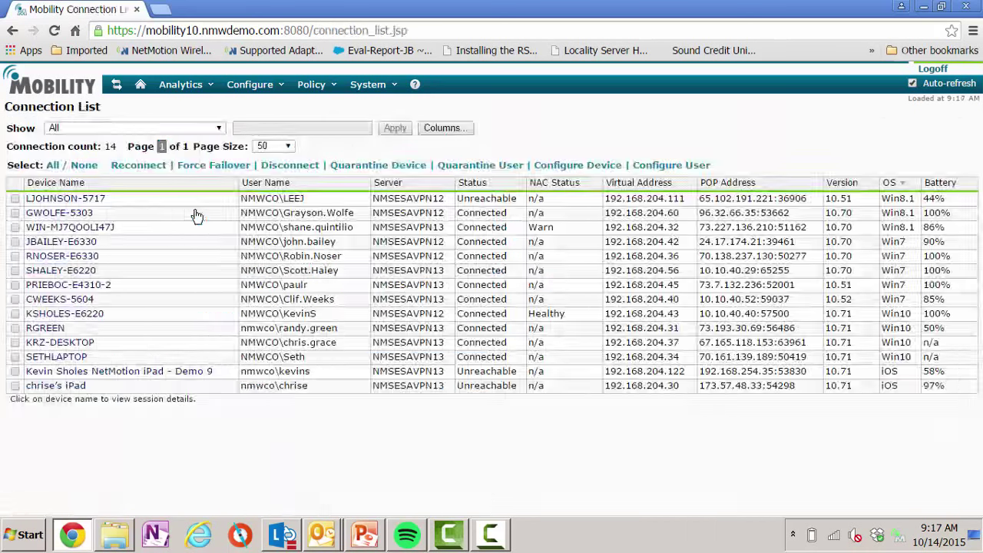
{"action": "left_click", "coordinate": [61, 242]}
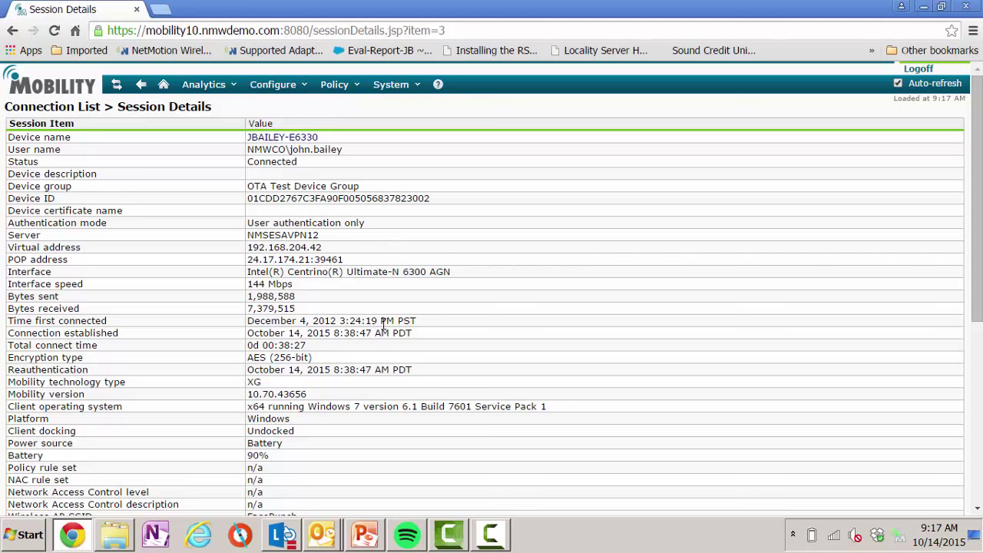
{"action": "scroll", "coordinate": [449, 304], "scroll_direction": "down", "scroll_amount": 4}
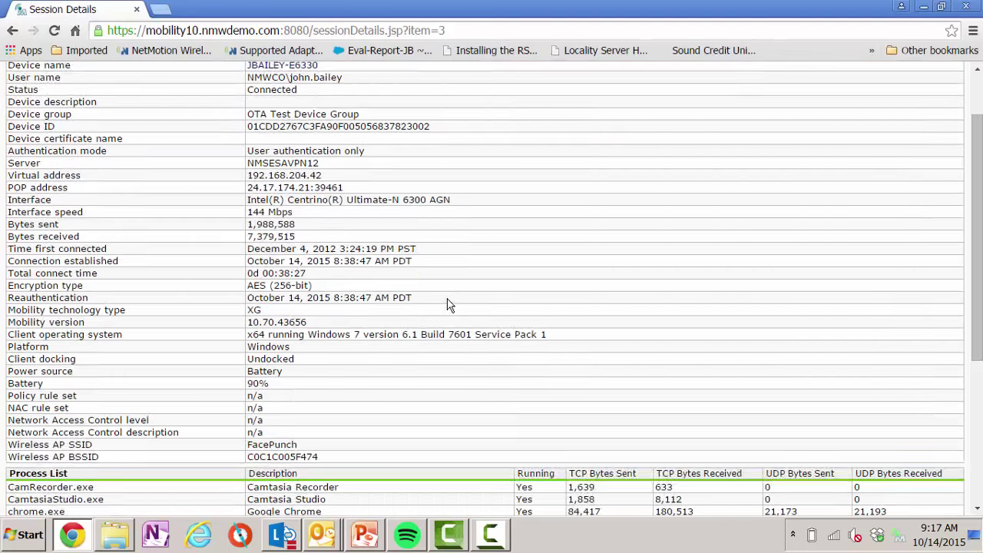
{"action": "scroll", "coordinate": [449, 305], "scroll_direction": "down", "scroll_amount": 1}
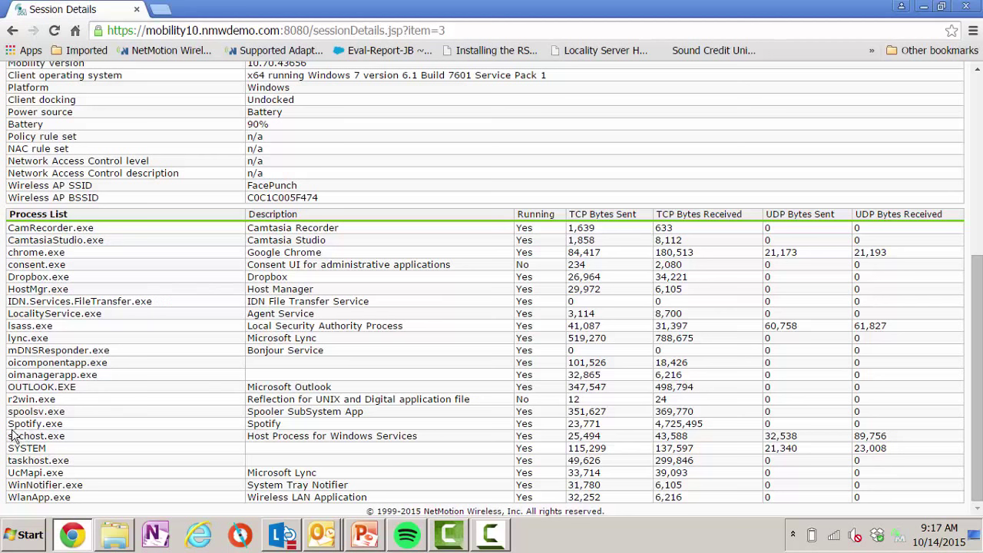
{"action": "mouse_move", "coordinate": [9, 423]}
{"action": "left_mouse_down"}
{"action": "mouse_move", "coordinate": [73, 415]}
{"action": "mouse_move", "coordinate": [67, 424]}
{"action": "left_mouse_up"}
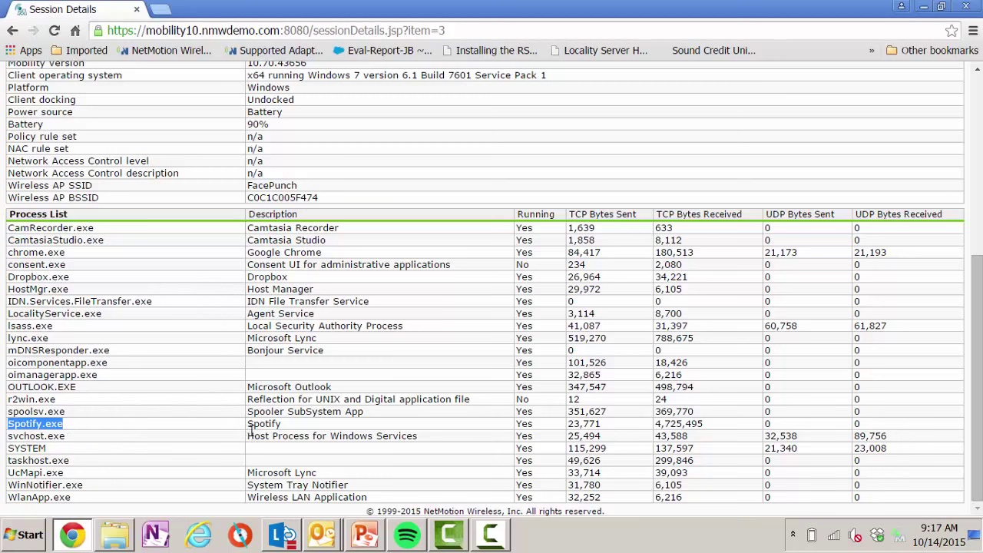
{"action": "scroll", "coordinate": [251, 431], "scroll_direction": "up", "scroll_amount": 5}
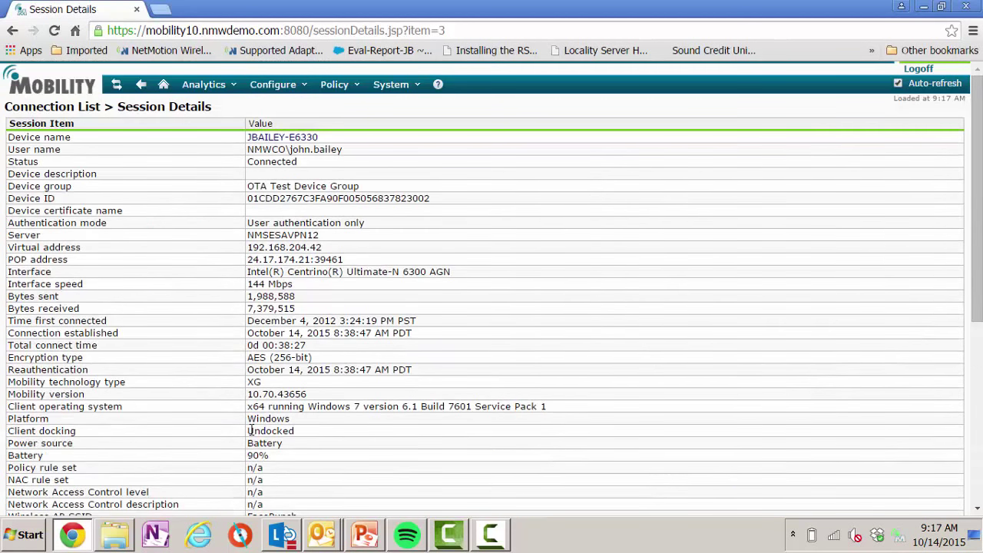
- Generate the Network Usage by Application report with Time Frame Yesterday and scroll through the hourly chart
{"action": "left_click", "coordinate": [202, 84]}
{"action": "left_click", "coordinate": [198, 103]}
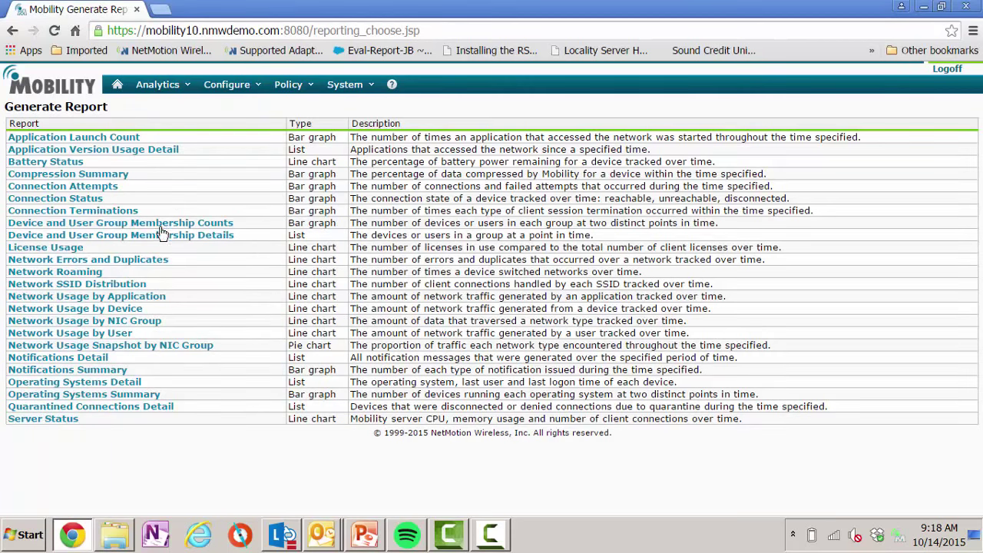
{"action": "left_click", "coordinate": [131, 300]}
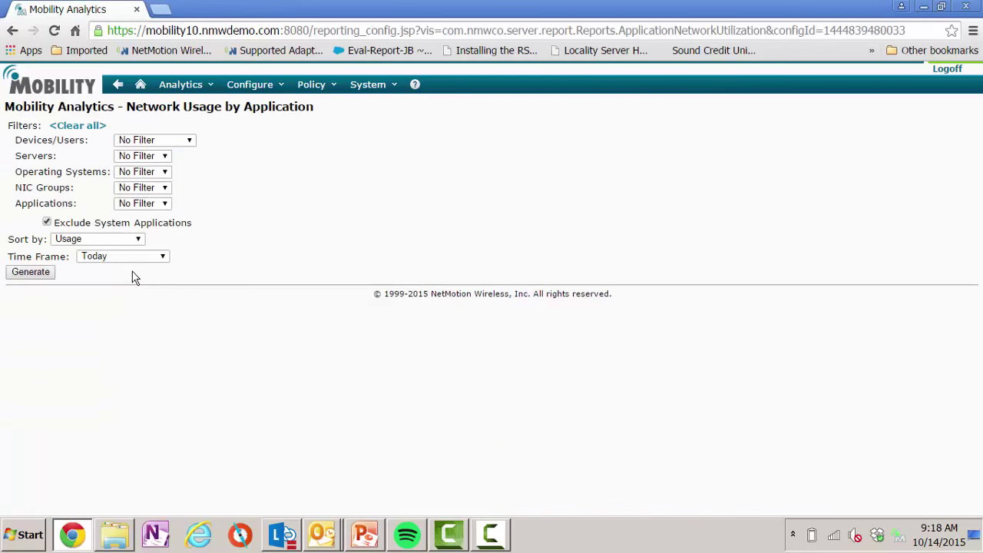
{"action": "left_click", "coordinate": [134, 256]}
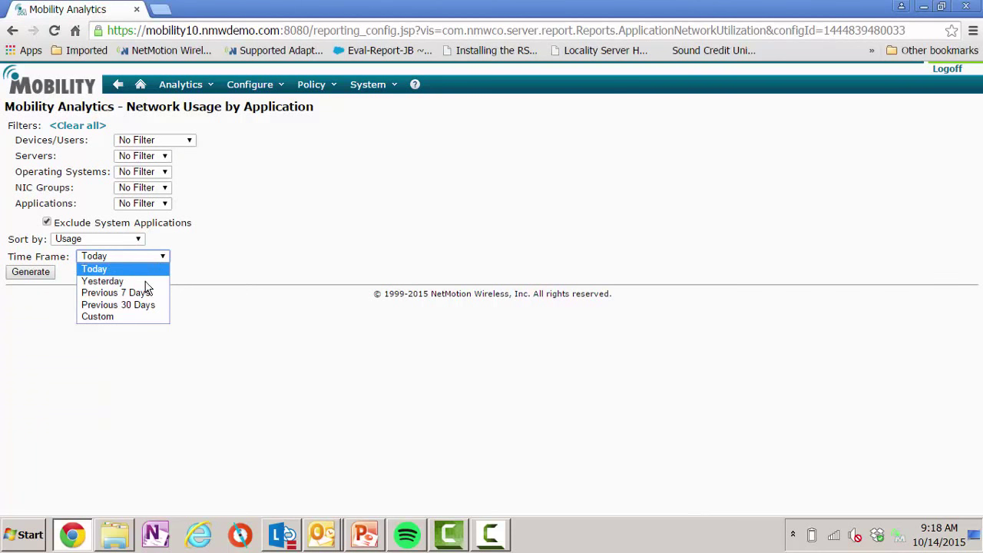
{"action": "left_click", "coordinate": [145, 281]}
{"action": "left_click", "coordinate": [36, 272]}
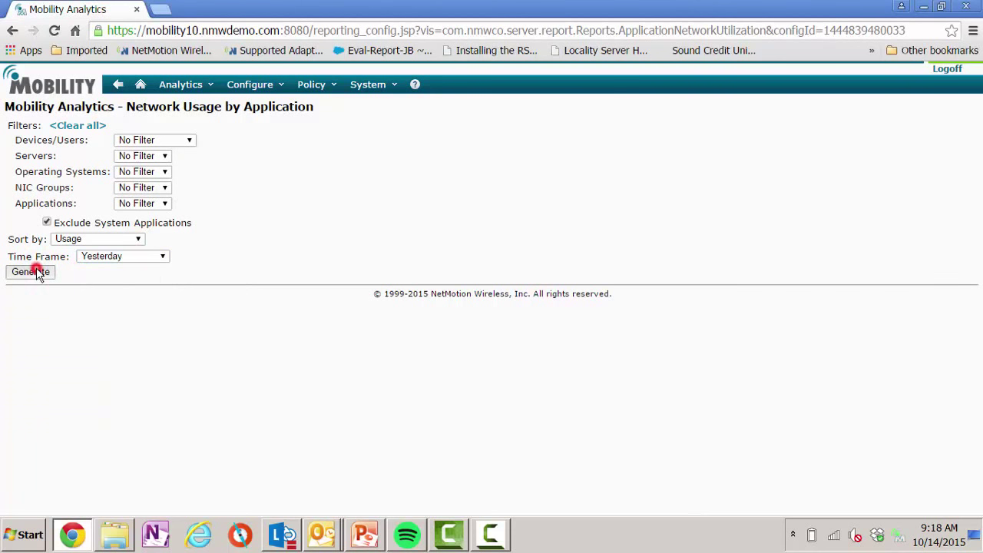
{"action": "scroll", "coordinate": [698, 171], "scroll_direction": "down", "scroll_amount": 3}
{"action": "scroll", "coordinate": [726, 176], "scroll_direction": "down", "scroll_amount": 2}
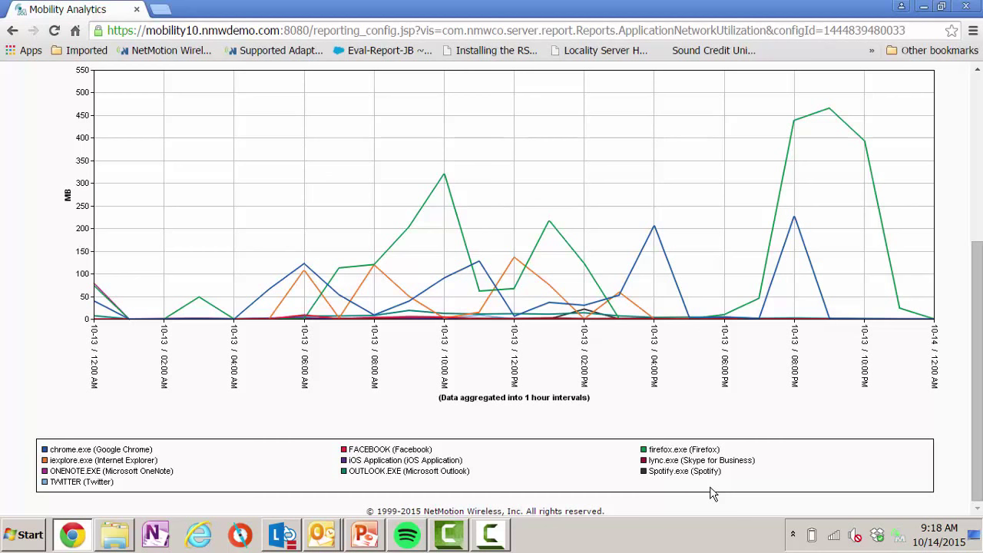
{"action": "scroll", "coordinate": [584, 307], "scroll_direction": "up", "scroll_amount": 3}
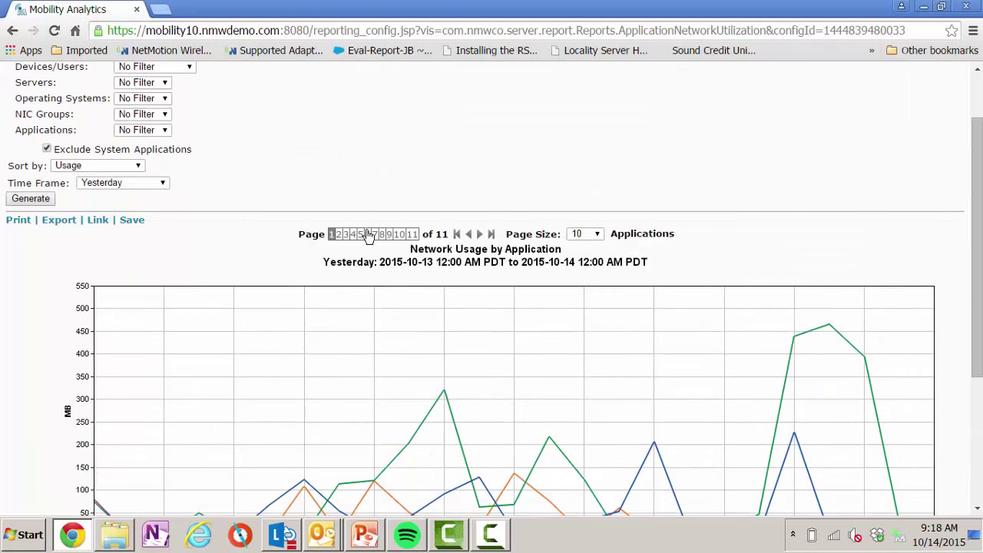
{"action": "scroll", "coordinate": [261, 138], "scroll_direction": "up", "scroll_amount": 1}
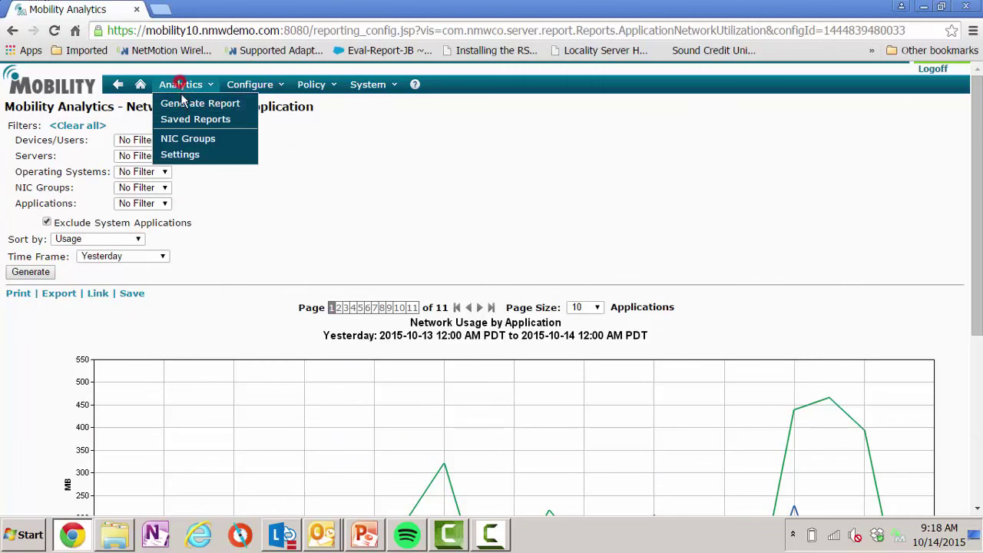
- Generate the Connection Status report for yesterday and scroll through each device's reachability bars
{"action": "left_click", "coordinate": [184, 101]}
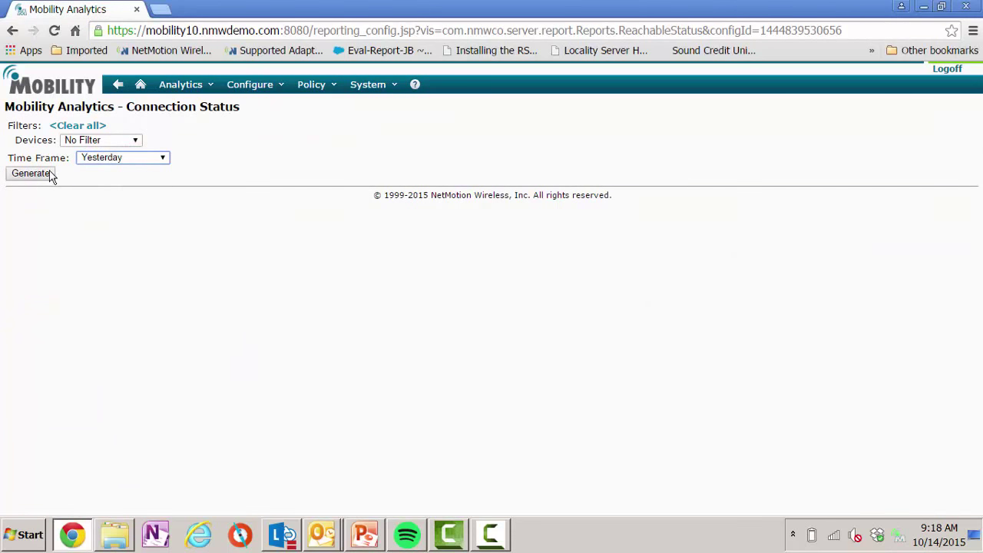
{"action": "left_click", "coordinate": [46, 176]}
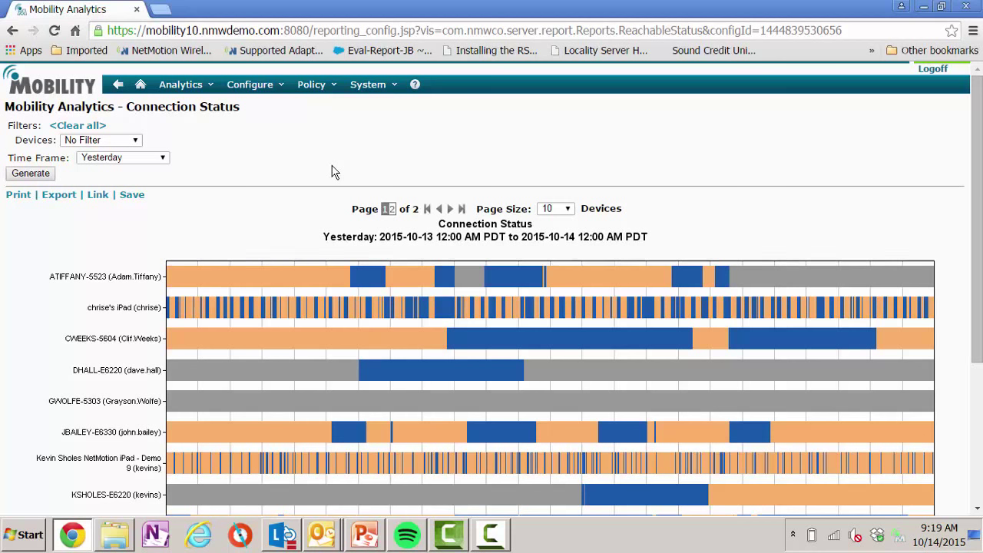
{"action": "scroll", "coordinate": [289, 164], "scroll_direction": "down", "scroll_amount": 1}
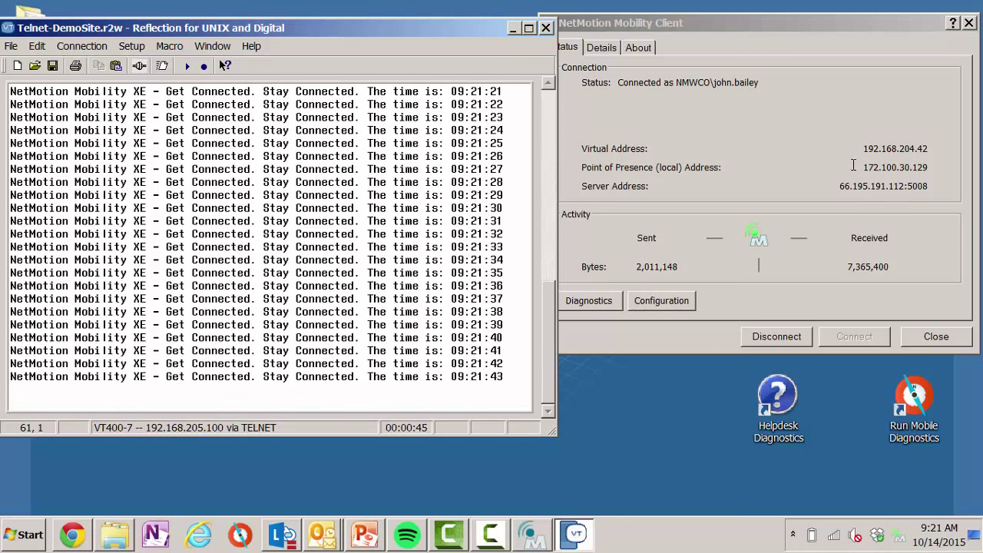
- Highlight the client's virtual address, then bring Reflection forward and hold its scrollbar to review earlier output
{"action": "left_click_drag", "start_coordinate": [863, 147], "coordinate": [929, 150]}
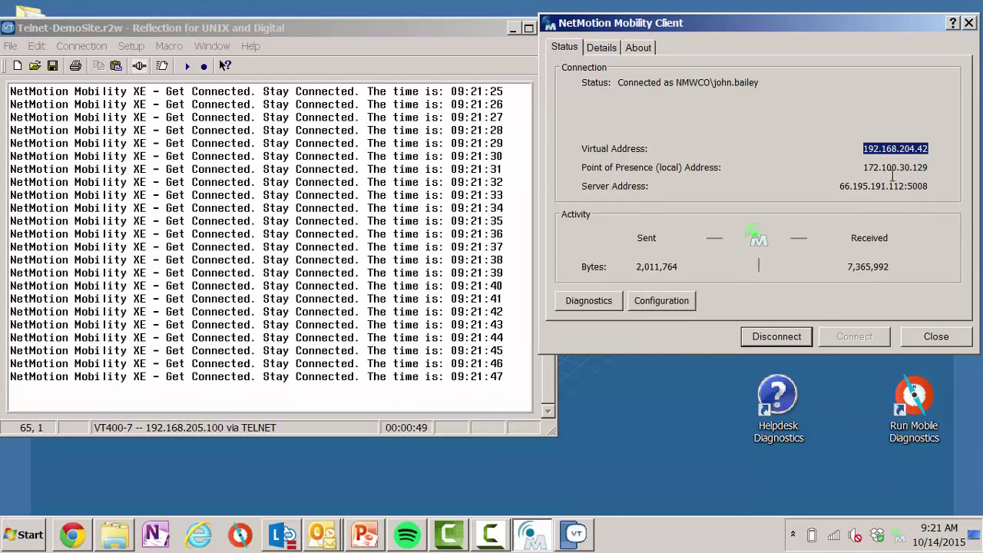
{"action": "left_click", "coordinate": [861, 165]}
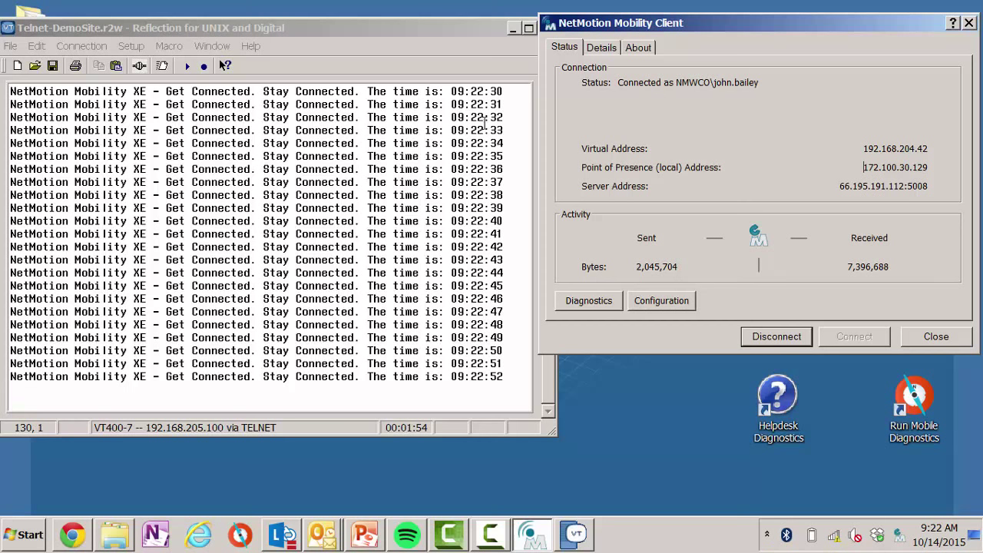
{"action": "left_click", "coordinate": [398, 27]}
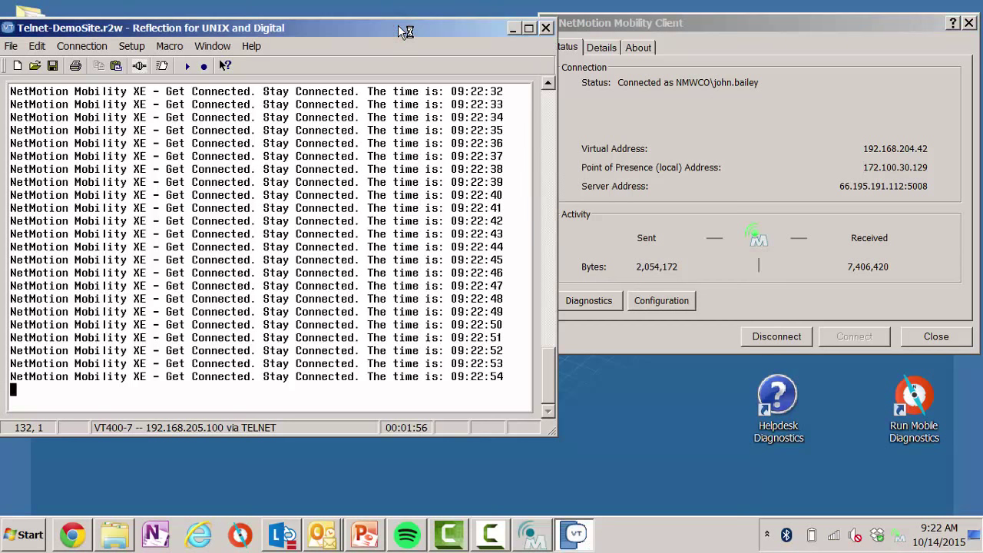
{"action": "left_click", "coordinate": [548, 85]}
{"action": "left_click_drag", "start_coordinate": [549, 85], "coordinate": [548, 85]}
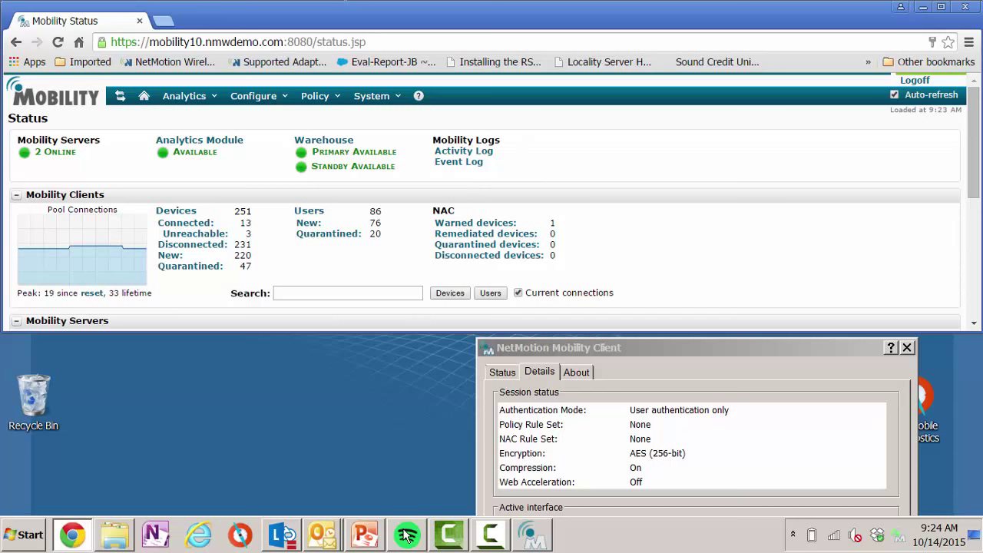
- Bring the Mobility client window forward and show its Details tab
{"action": "mouse_move", "coordinate": [407, 535]}
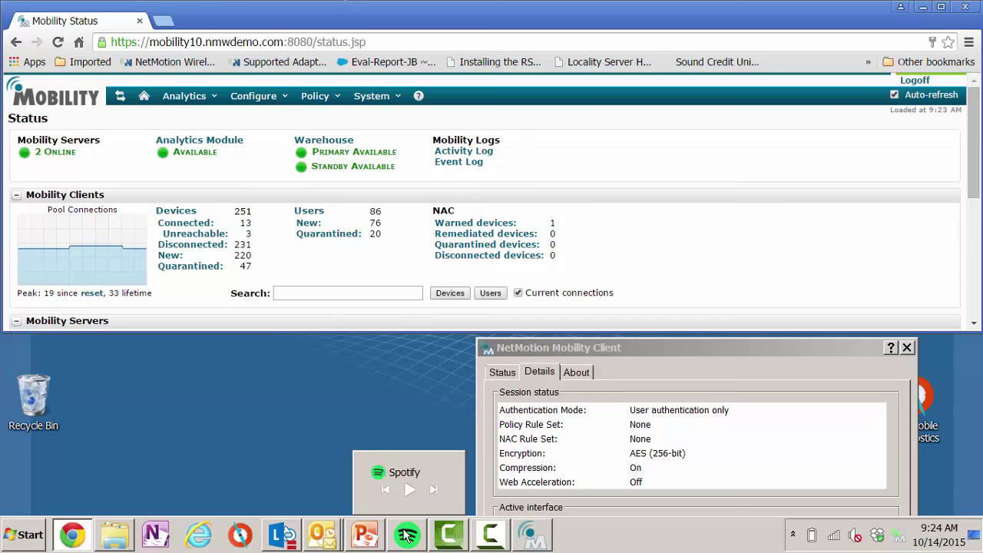
{"action": "left_click", "coordinate": [629, 343]}
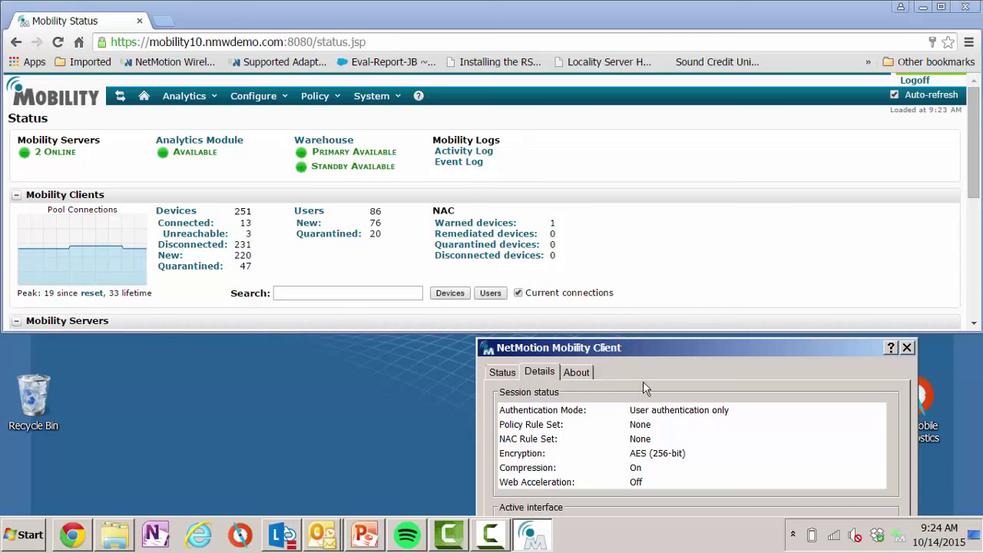
{"action": "left_click", "coordinate": [535, 368]}
- In Policy Management's Subscribers tab, tick the demo user's checkbox and choose Subscribe
{"action": "left_click", "coordinate": [312, 97]}
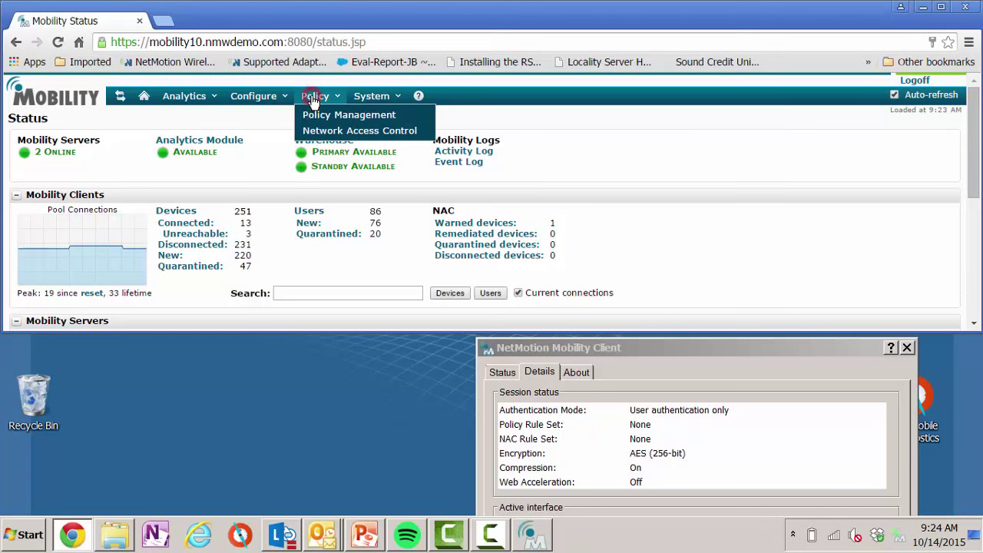
{"action": "left_click", "coordinate": [311, 114]}
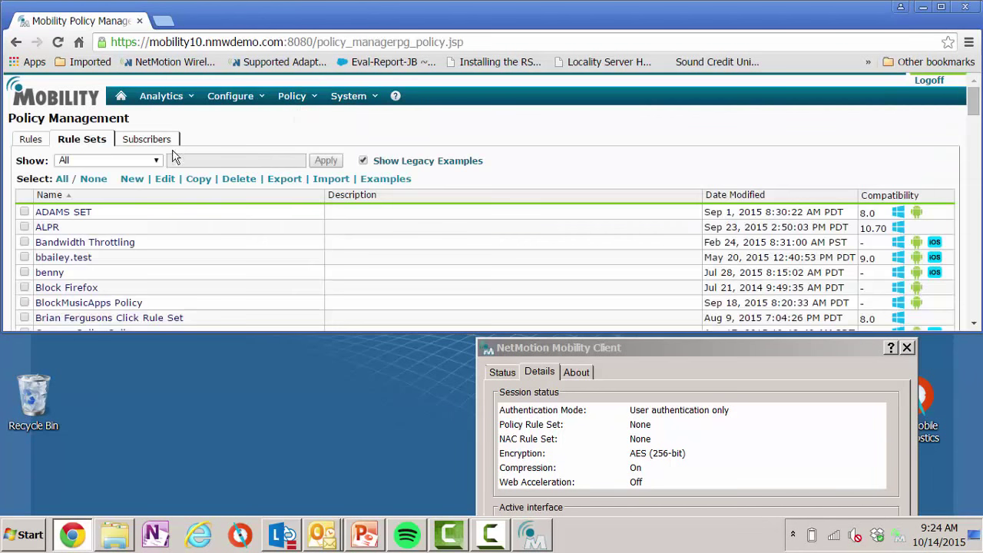
{"action": "left_click", "coordinate": [163, 137]}
{"action": "scroll", "coordinate": [544, 297], "scroll_direction": "down", "scroll_amount": 8}
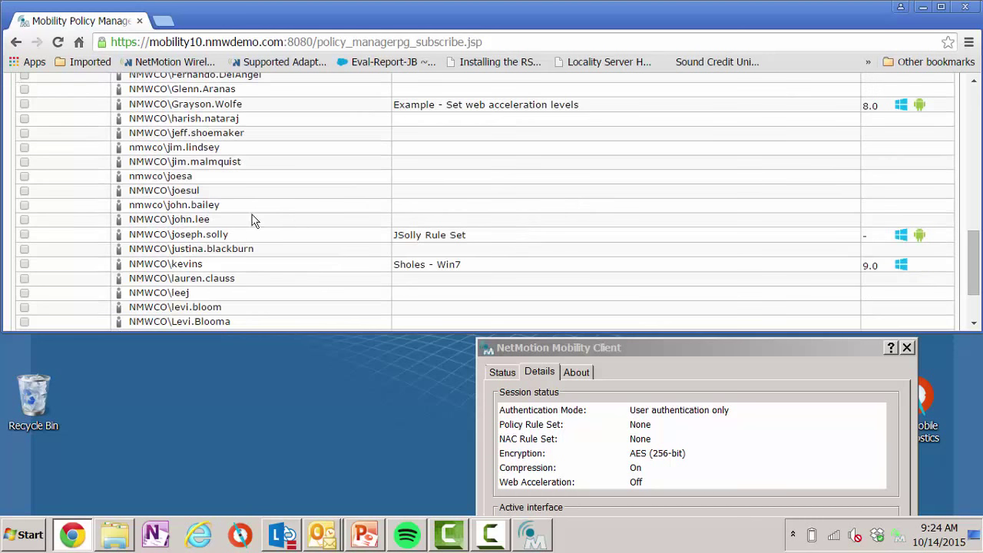
{"action": "left_click", "coordinate": [26, 205]}
{"action": "scroll", "coordinate": [520, 209], "scroll_direction": "up", "scroll_amount": 5}
{"action": "scroll", "coordinate": [519, 209], "scroll_direction": "up", "scroll_amount": 5}
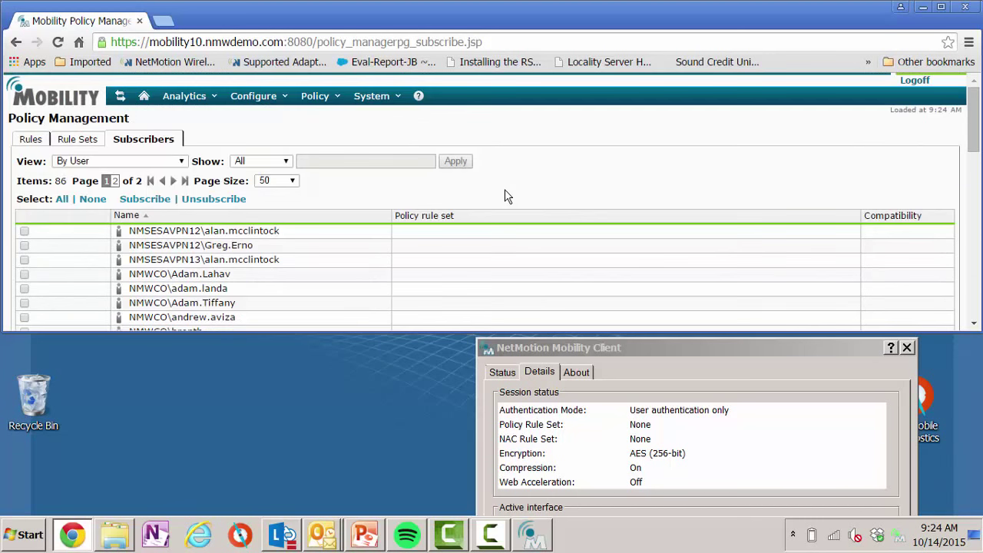
{"action": "left_click", "coordinate": [139, 199]}
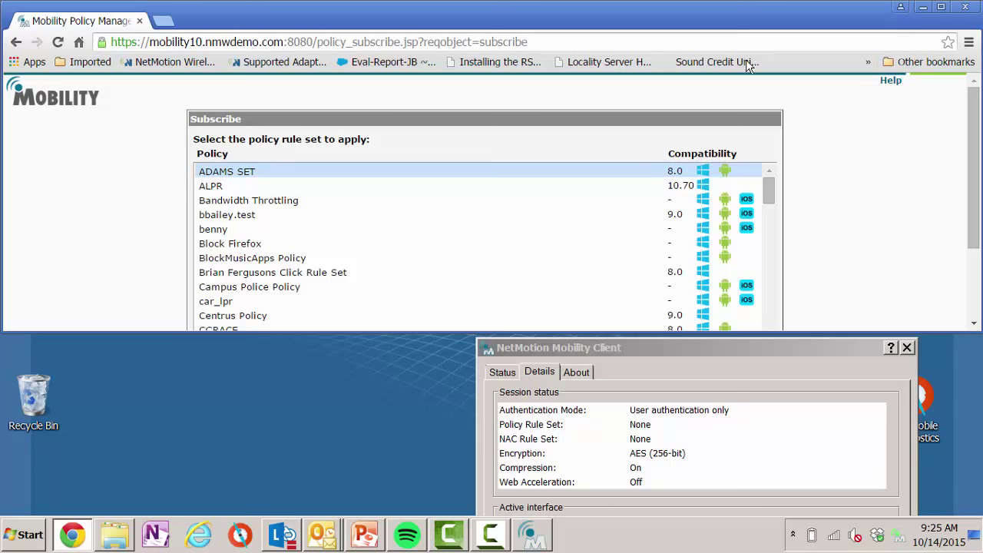
- Select the JB-BlockStreaming Music rule set in the Subscribe list and confirm with OK
{"action": "scroll", "coordinate": [536, 242], "scroll_direction": "down", "scroll_amount": 2}
{"action": "scroll", "coordinate": [535, 243], "scroll_direction": "down", "scroll_amount": 5}
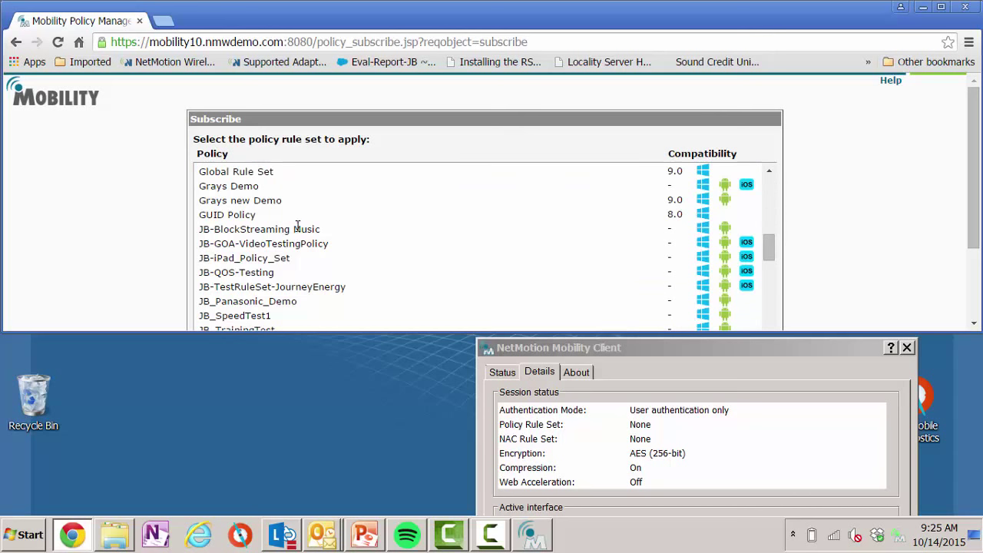
{"action": "left_click", "coordinate": [296, 225]}
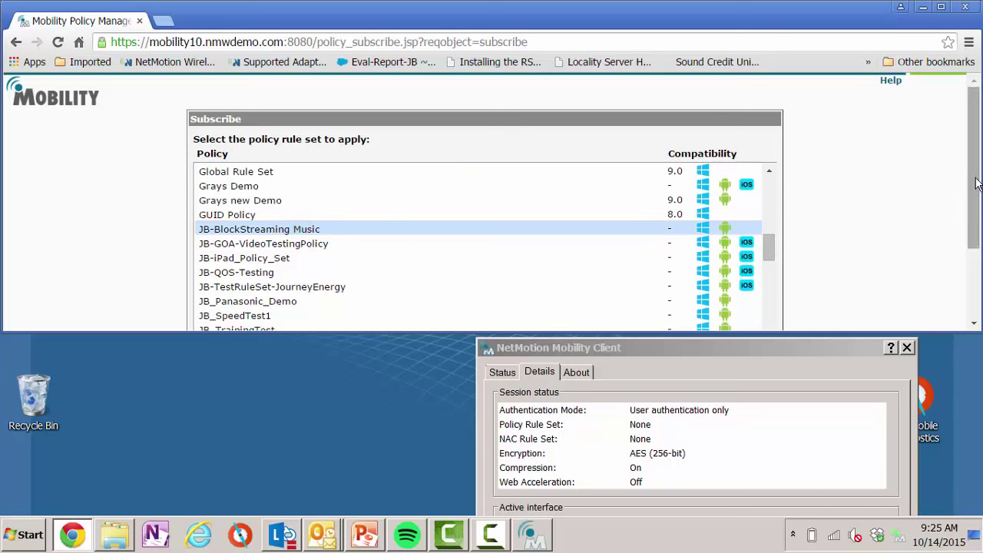
{"action": "left_click_drag", "start_coordinate": [974, 206], "coordinate": [969, 274]}
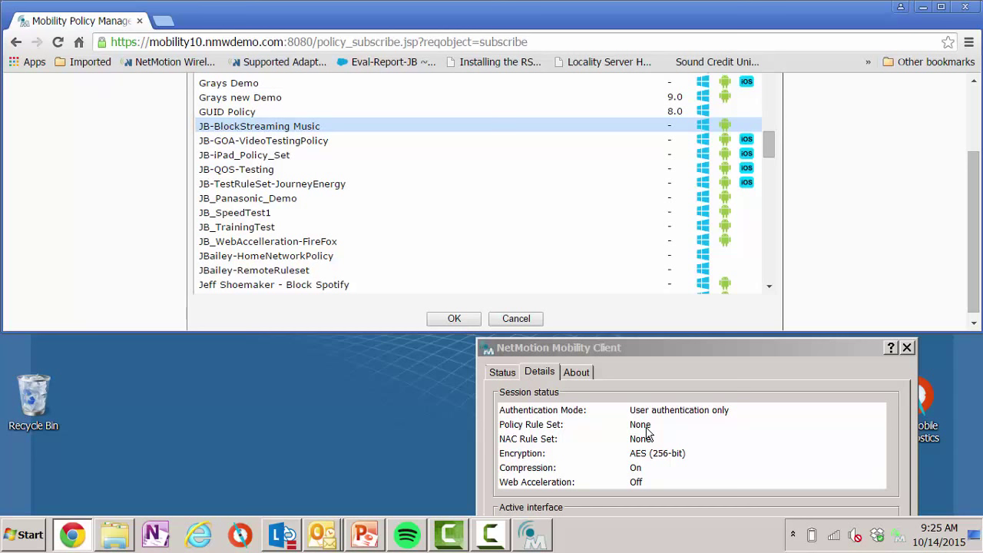
{"action": "left_click", "coordinate": [455, 319]}
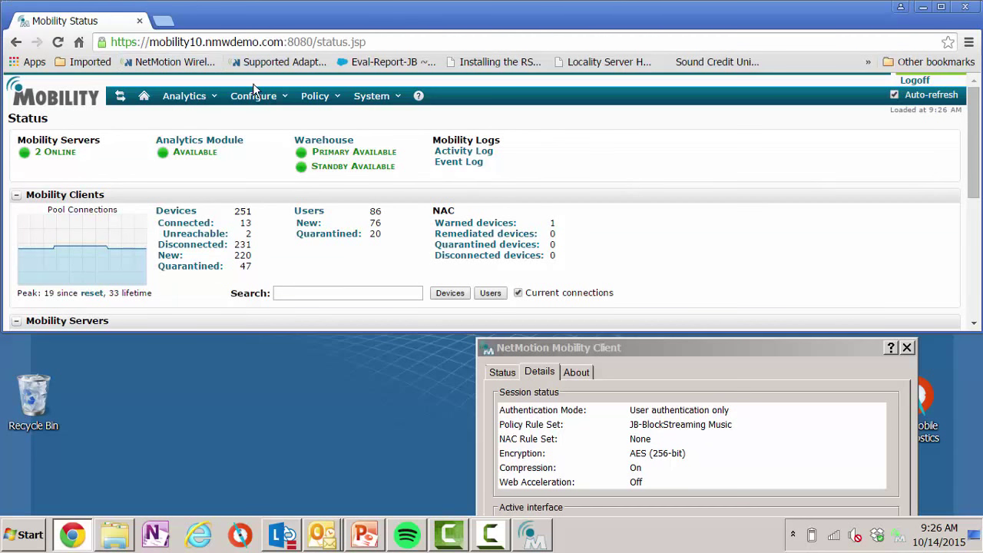
- Open Network Access Control's Subscribers tab and tick the demo user's checkbox
{"action": "left_click", "coordinate": [314, 131]}
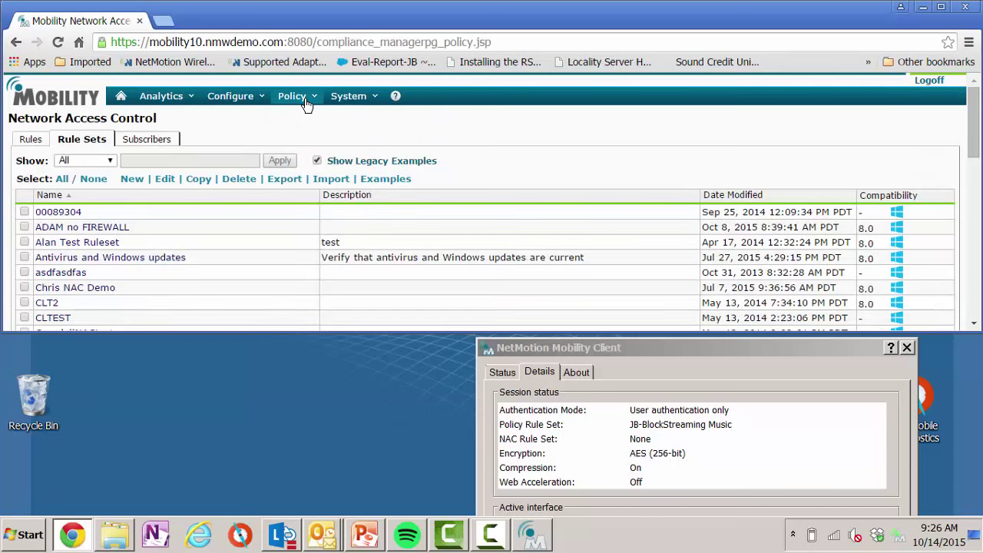
{"action": "left_click", "coordinate": [306, 102]}
{"action": "left_click", "coordinate": [300, 131]}
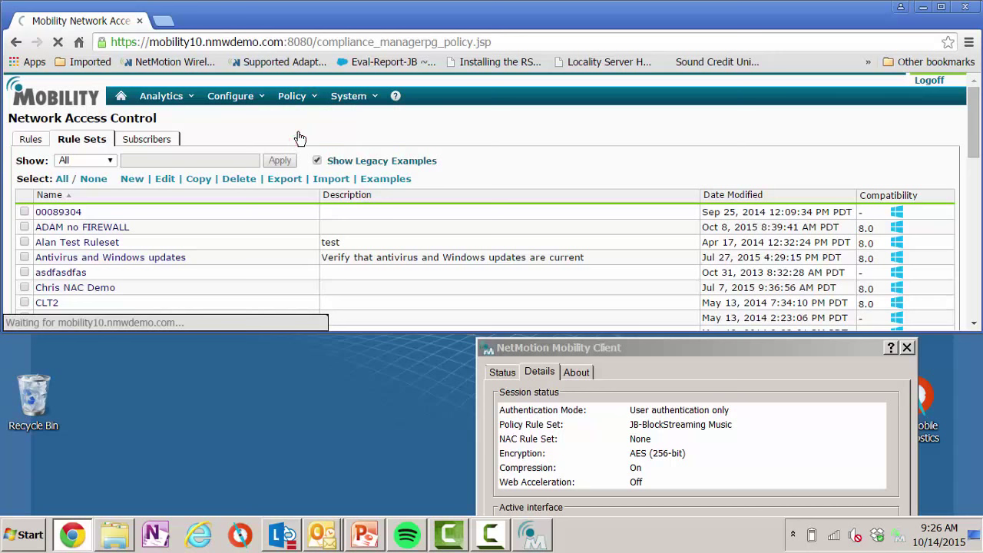
{"action": "left_click", "coordinate": [132, 140]}
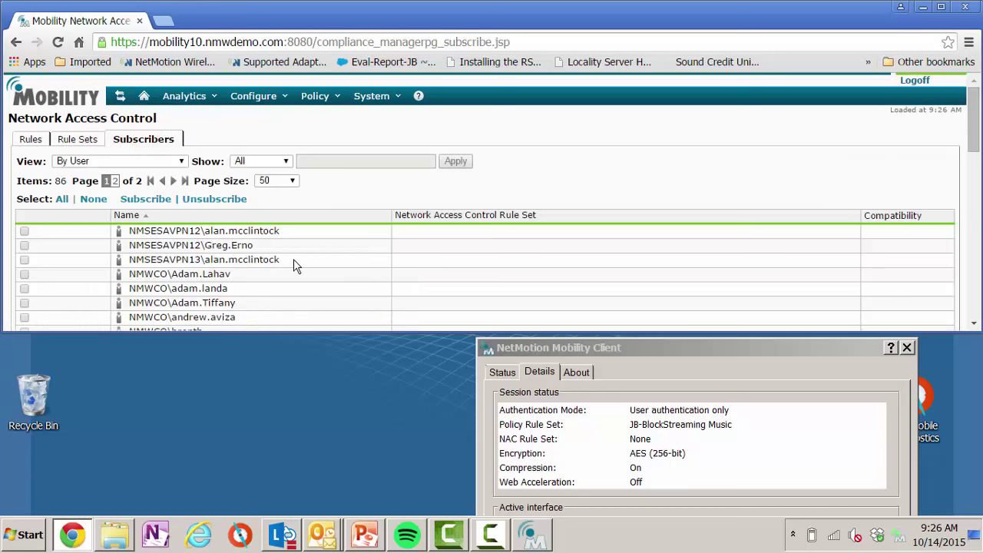
{"action": "scroll", "coordinate": [294, 259], "scroll_direction": "down", "scroll_amount": 4}
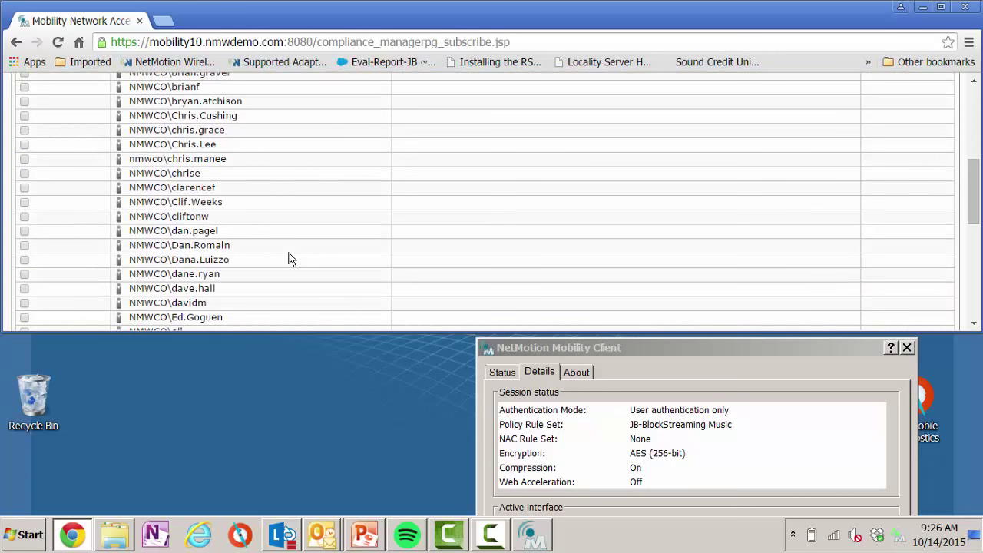
{"action": "scroll", "coordinate": [290, 259], "scroll_direction": "down", "scroll_amount": 3}
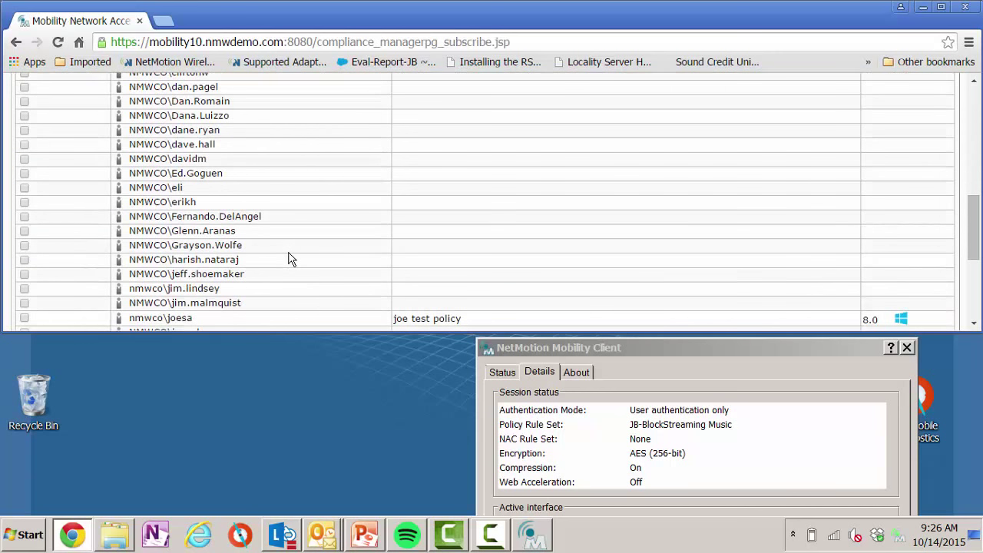
{"action": "left_click", "coordinate": [24, 276]}
{"action": "left_click", "coordinate": [972, 259]}
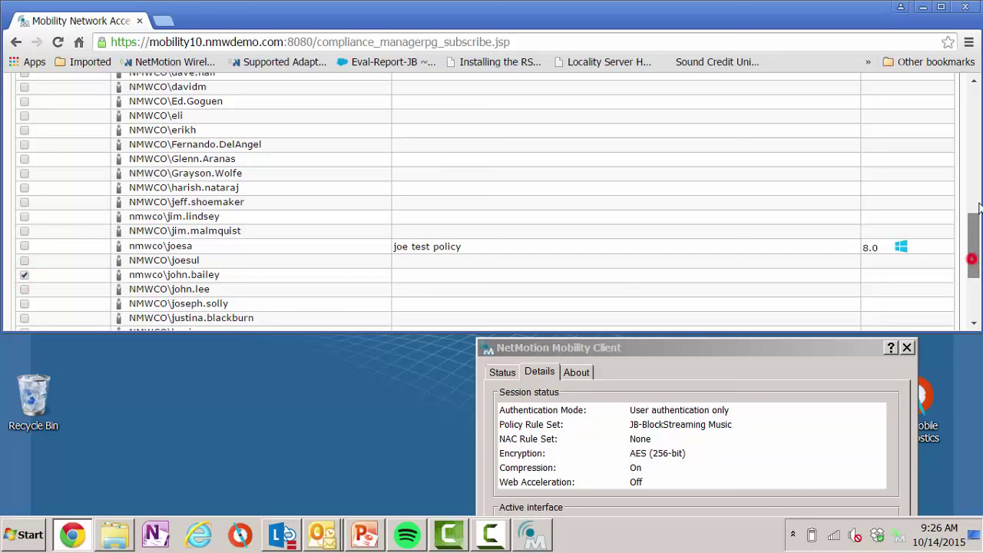
{"action": "left_click_drag", "start_coordinate": [972, 258], "coordinate": [973, 115]}
- Subscribe the marked user to the JB_NAC_Demo NAC rule set and confirm with OK
{"action": "left_click", "coordinate": [146, 199]}
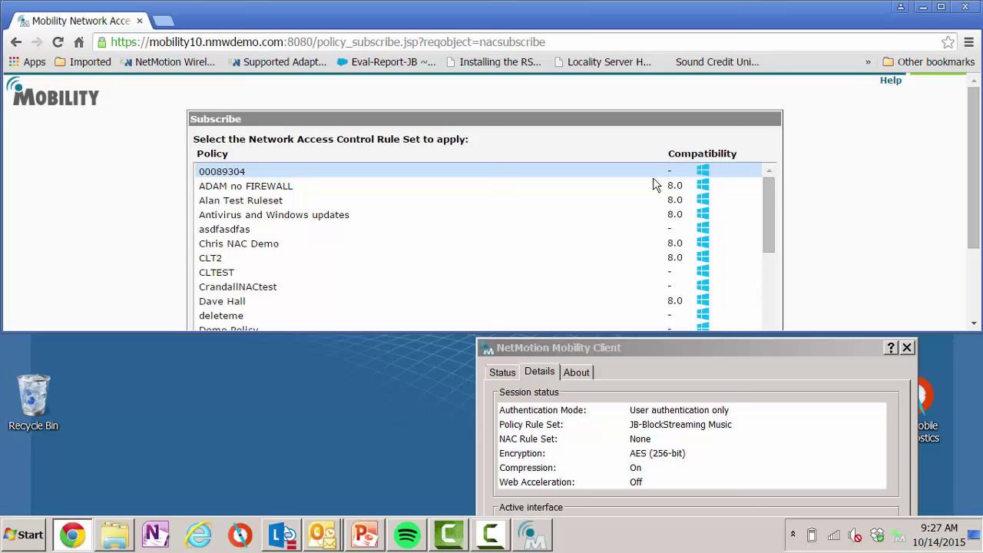
{"action": "scroll", "coordinate": [512, 225], "scroll_direction": "down", "scroll_amount": 5}
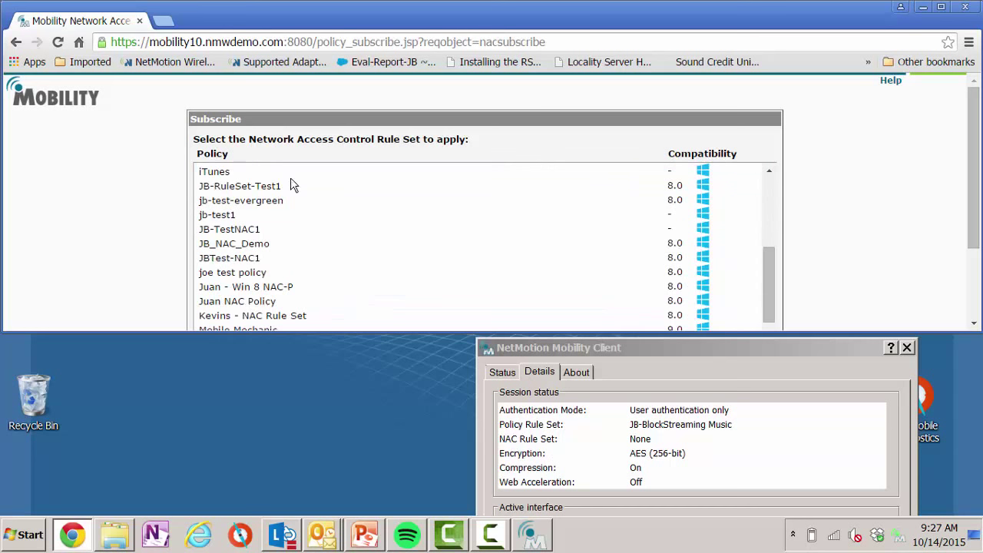
{"action": "left_click", "coordinate": [255, 243]}
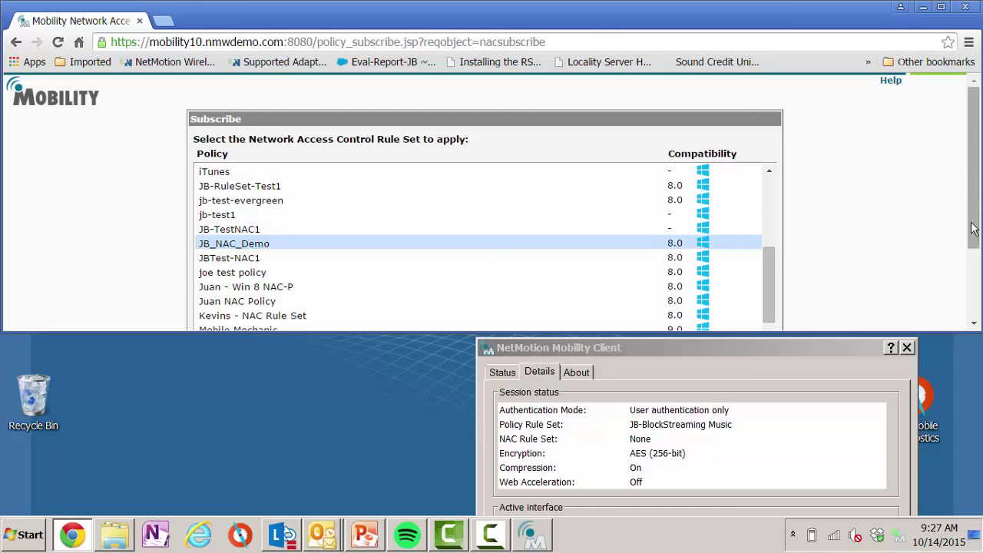
{"action": "left_click_drag", "start_coordinate": [973, 222], "coordinate": [977, 311]}
{"action": "left_click", "coordinate": [445, 312]}
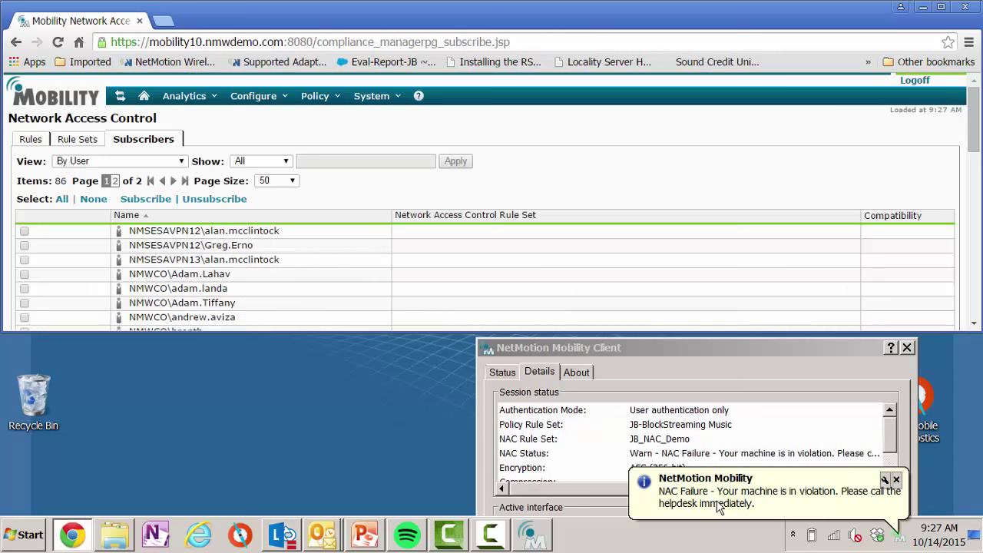
- Close the NAC Failure notification balloon
{"action": "left_click", "coordinate": [718, 506]}
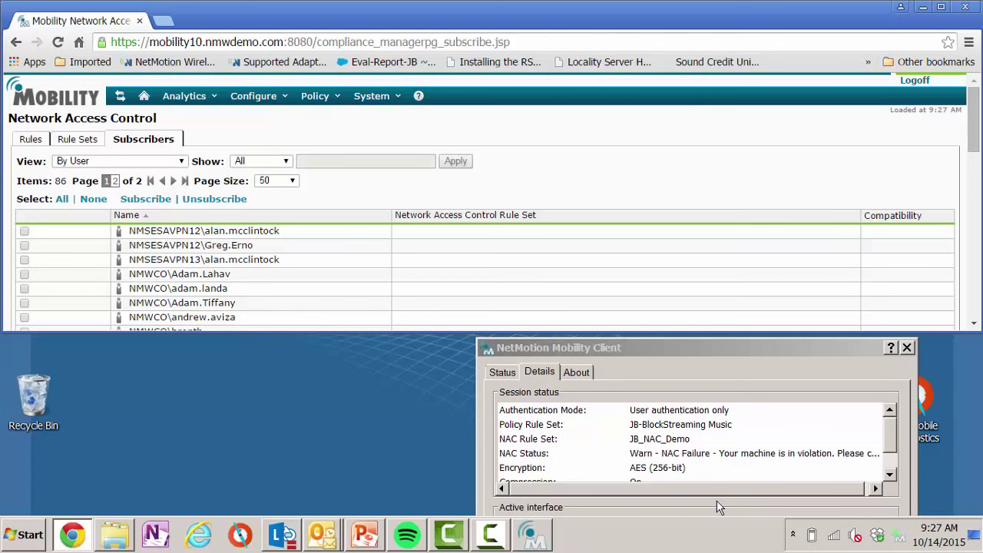